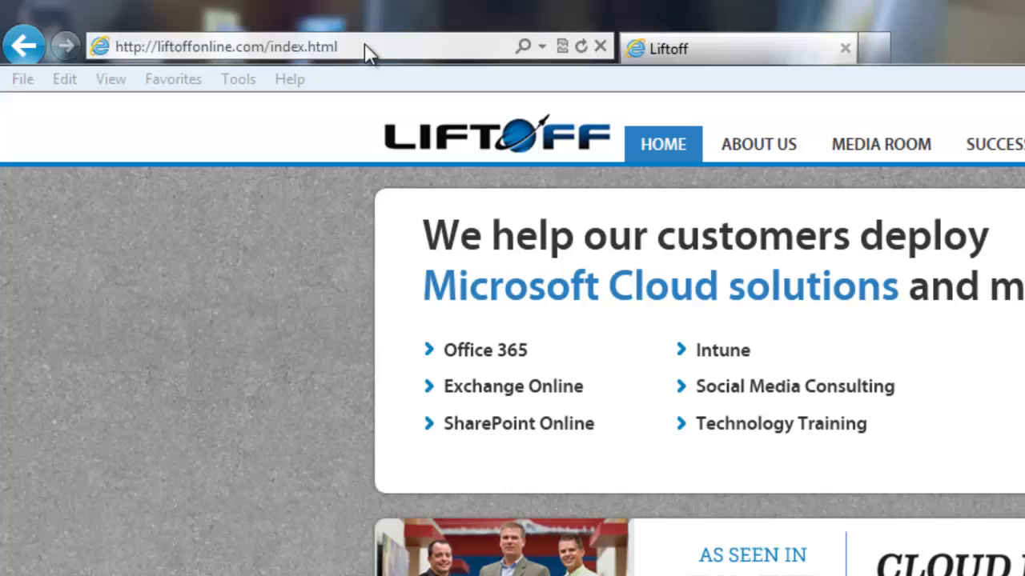
- Load testexchangeconnectivity.com and pick the Office 365 Outlook Autodiscover test
{"action": "double_click", "coordinate": [196, 24]}
{"action": "left_click", "coordinate": [366, 45]}
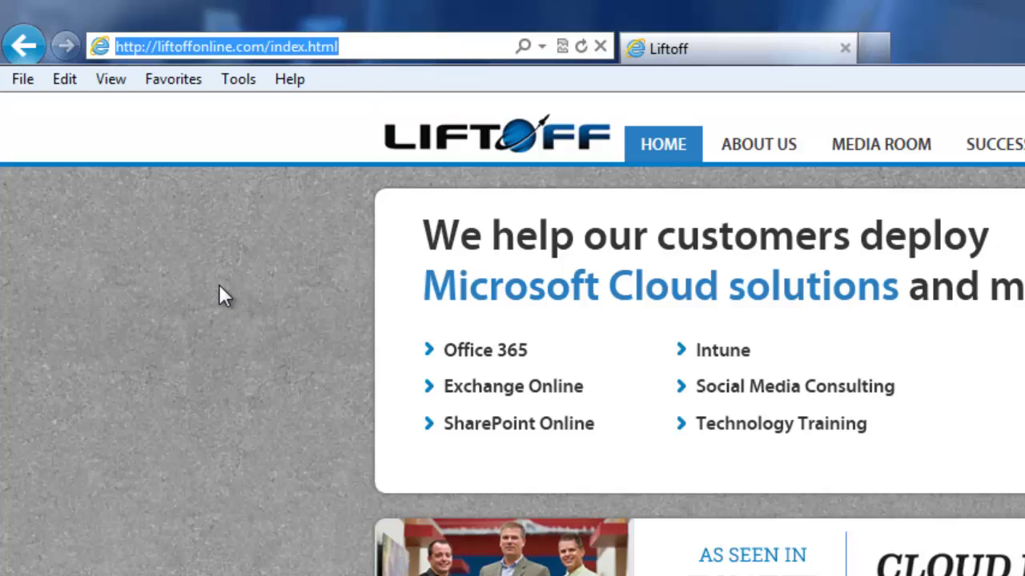
{"action": "type", "text": "testexchangeconnectivity.com/"}
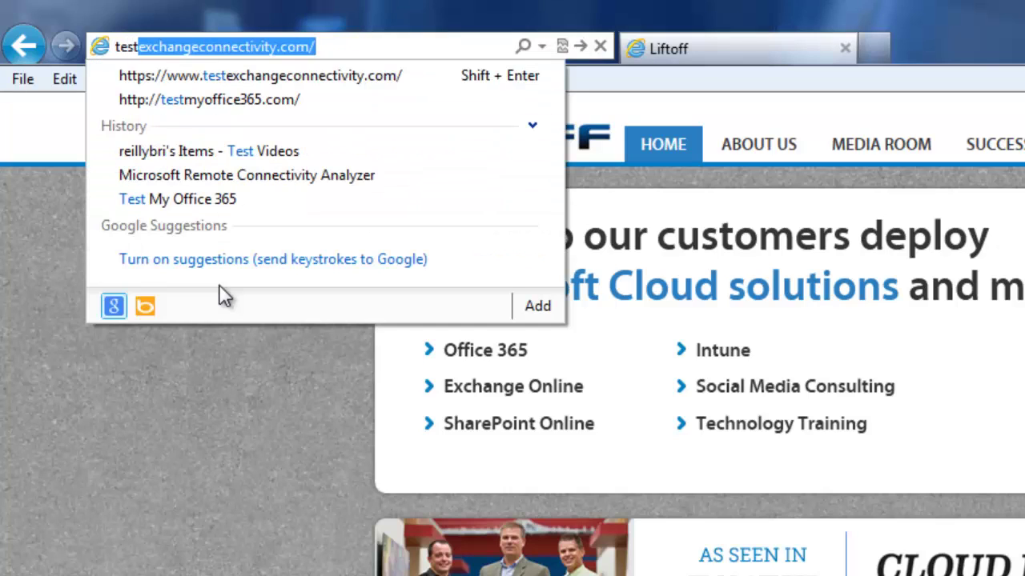
{"action": "key", "text": "Return"}
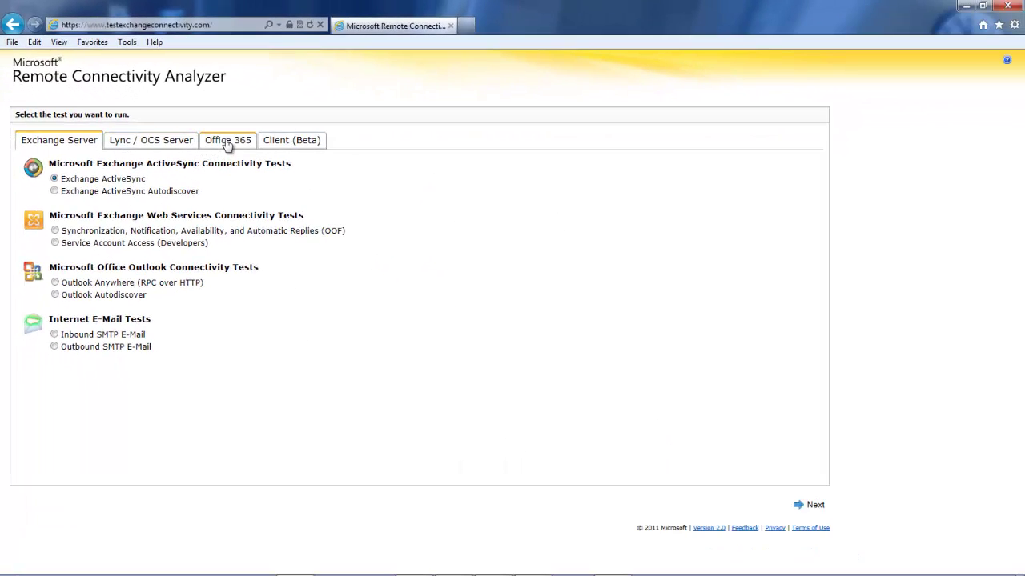
{"action": "left_click", "coordinate": [228, 142]}
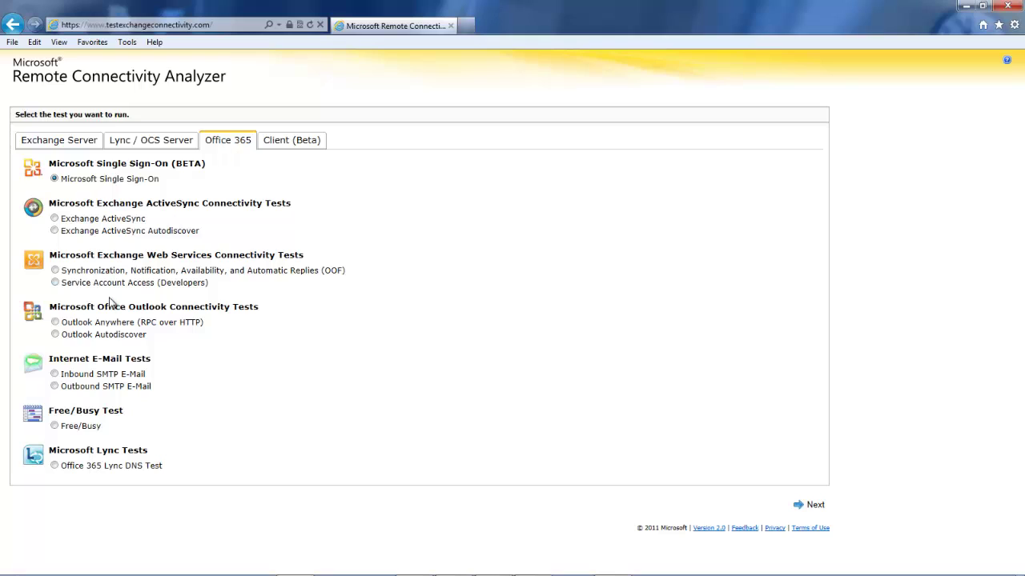
{"action": "left_click", "coordinate": [57, 335]}
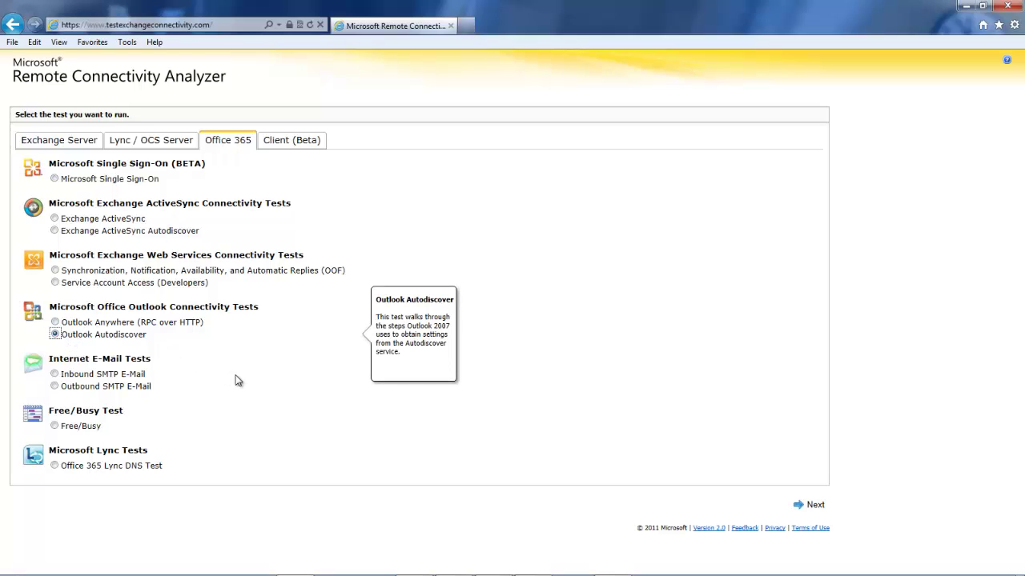
- On the Autodiscover form, enter the mailbox e-mail, Microsoft Account, account password twice, and tick the acknowledgement
{"action": "left_click", "coordinate": [817, 506]}
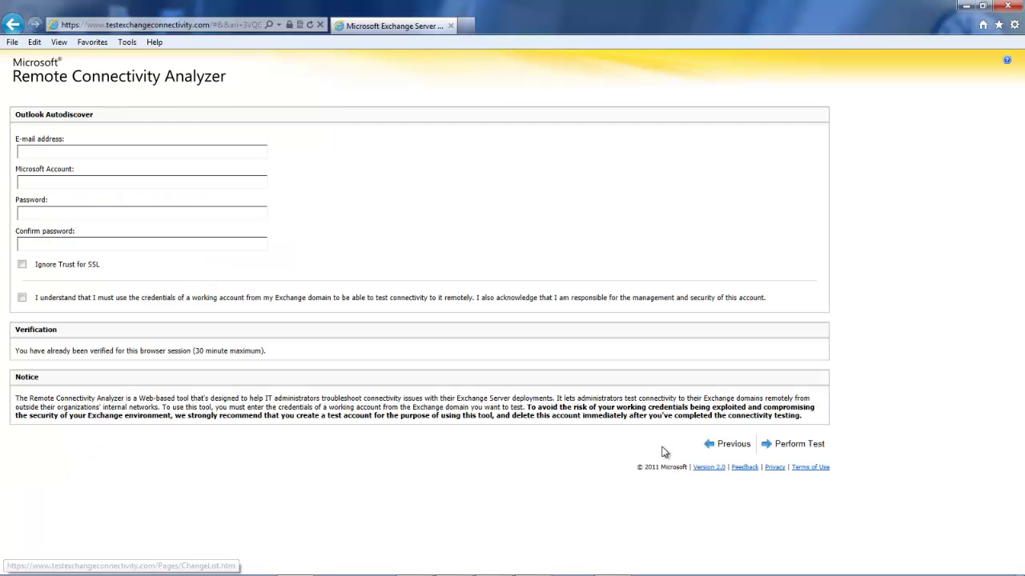
{"action": "left_click", "coordinate": [34, 150]}
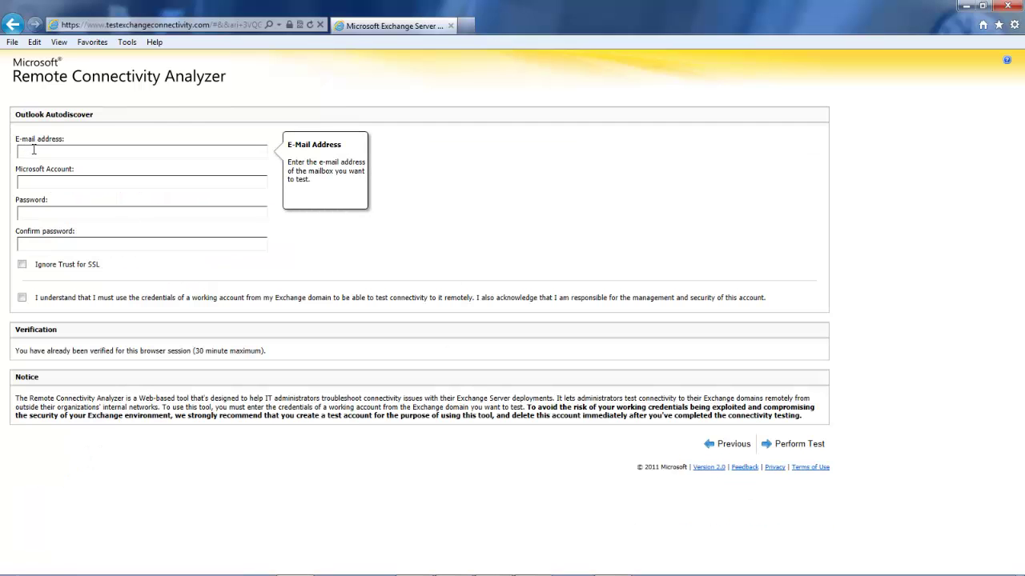
{"action": "key", "text": "Tab"}
{"action": "key", "text": "Tab"}
{"action": "type", "text": "•••••••••••"}
{"action": "key", "text": "Tab"}
{"action": "type", "text": "•••••••••••"}
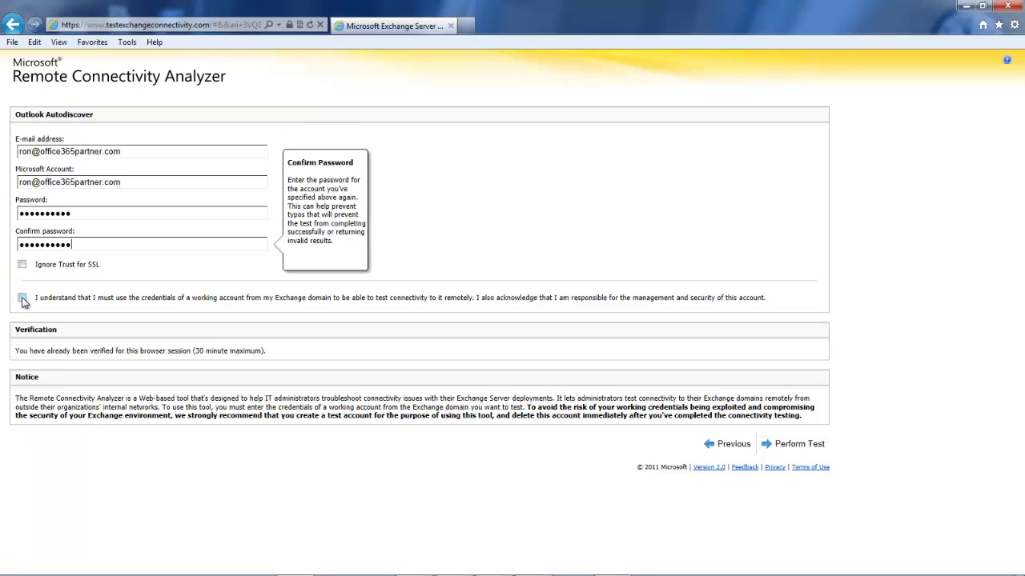
{"action": "left_click", "coordinate": [21, 297]}
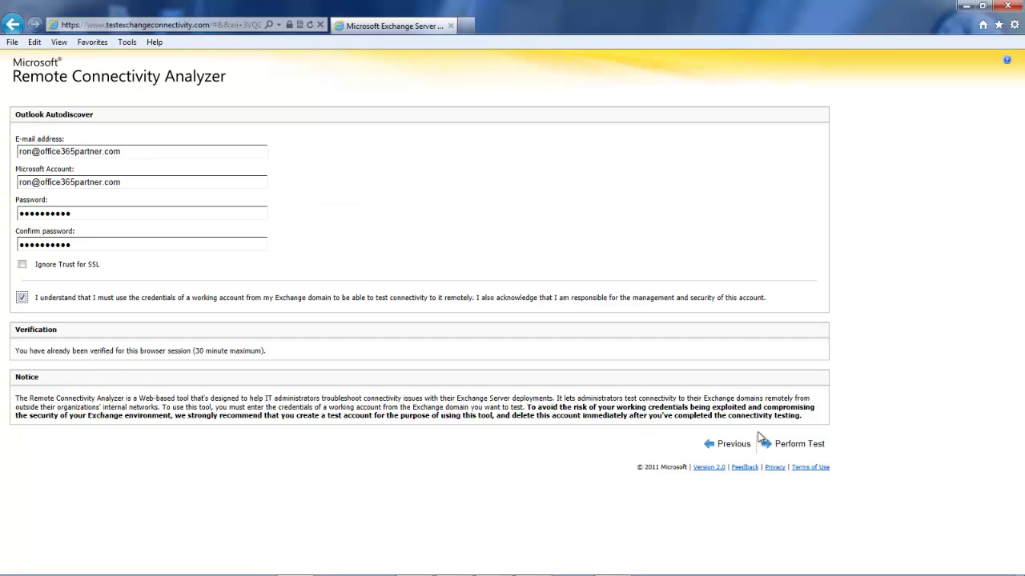
- Run the Autodiscover test, expand all result steps, and scroll down to the XML <Server> entry
{"action": "left_click", "coordinate": [784, 444]}
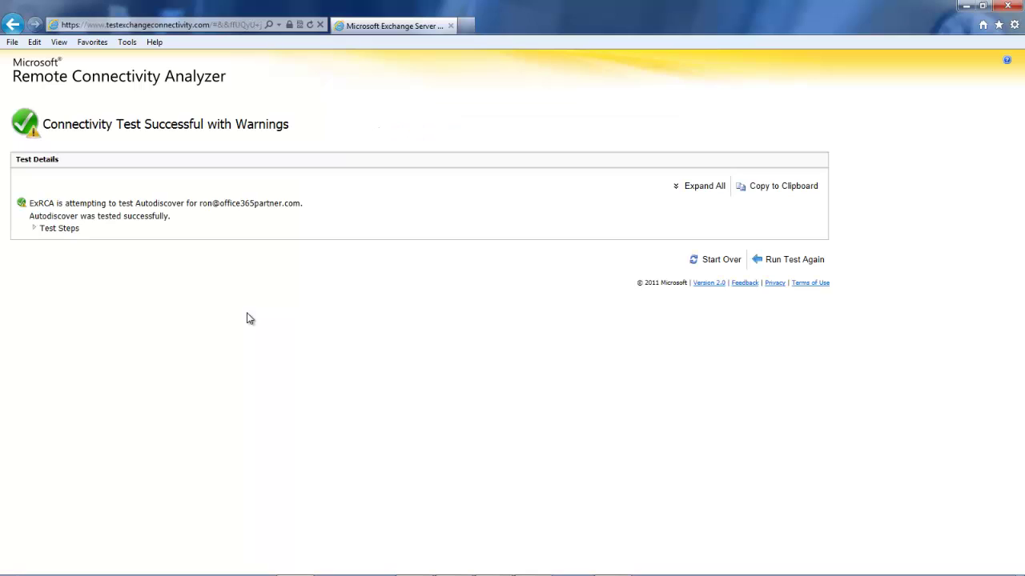
{"action": "left_click", "coordinate": [707, 189]}
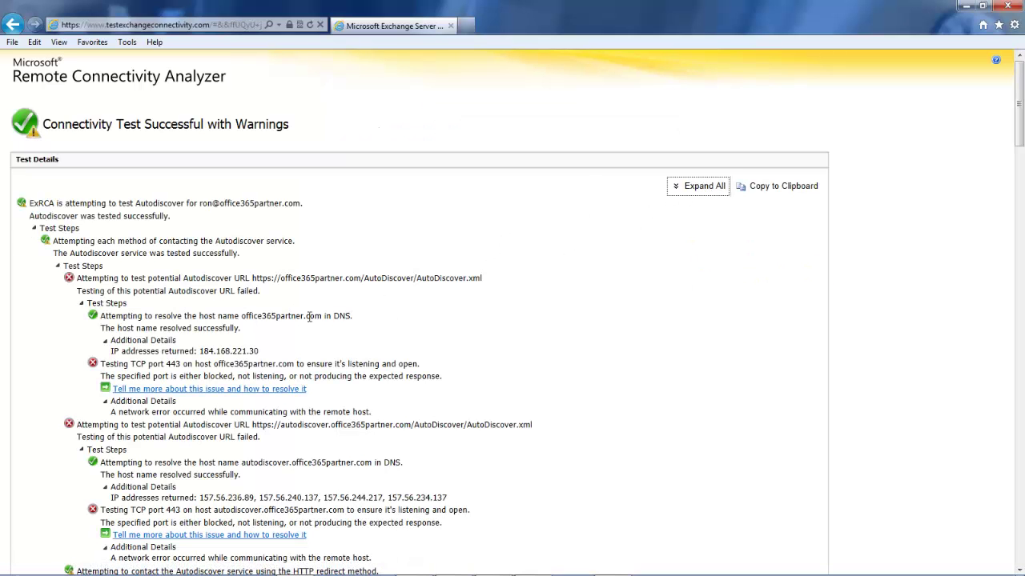
{"action": "scroll", "coordinate": [308, 318], "scroll_direction": "down", "scroll_amount": 5}
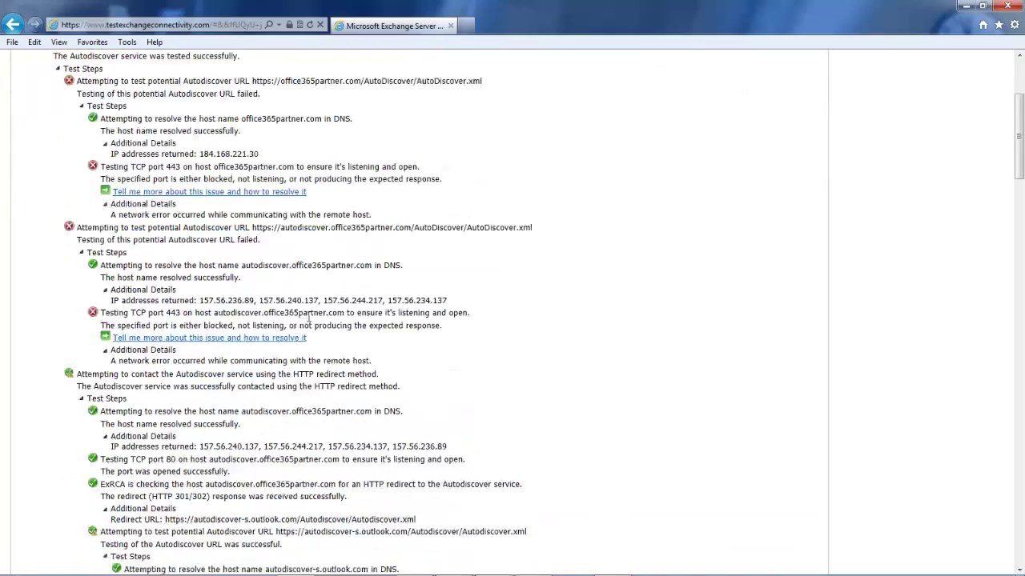
{"action": "scroll", "coordinate": [308, 320], "scroll_direction": "down", "scroll_amount": 5}
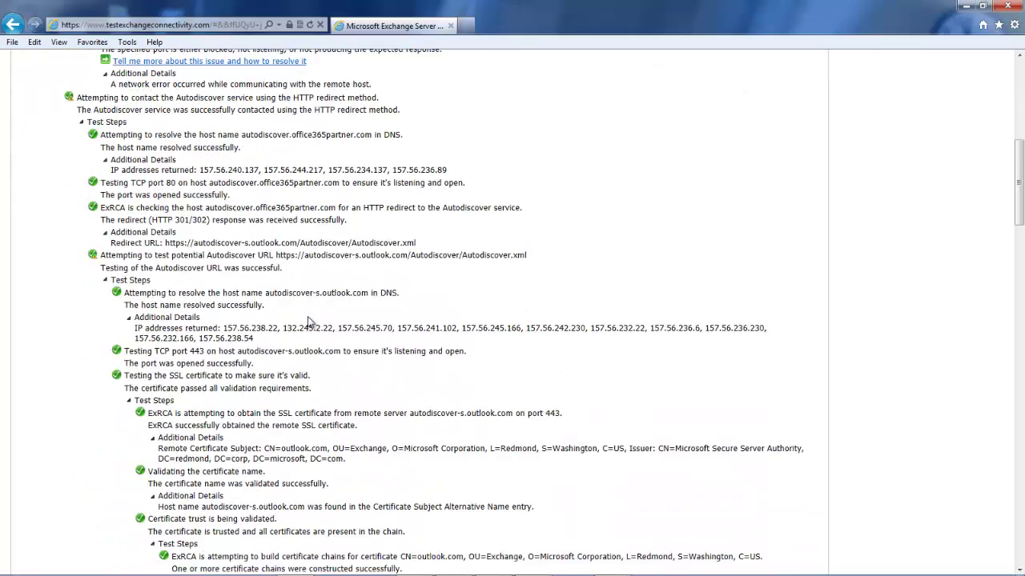
{"action": "scroll", "coordinate": [308, 320], "scroll_direction": "down", "scroll_amount": 4}
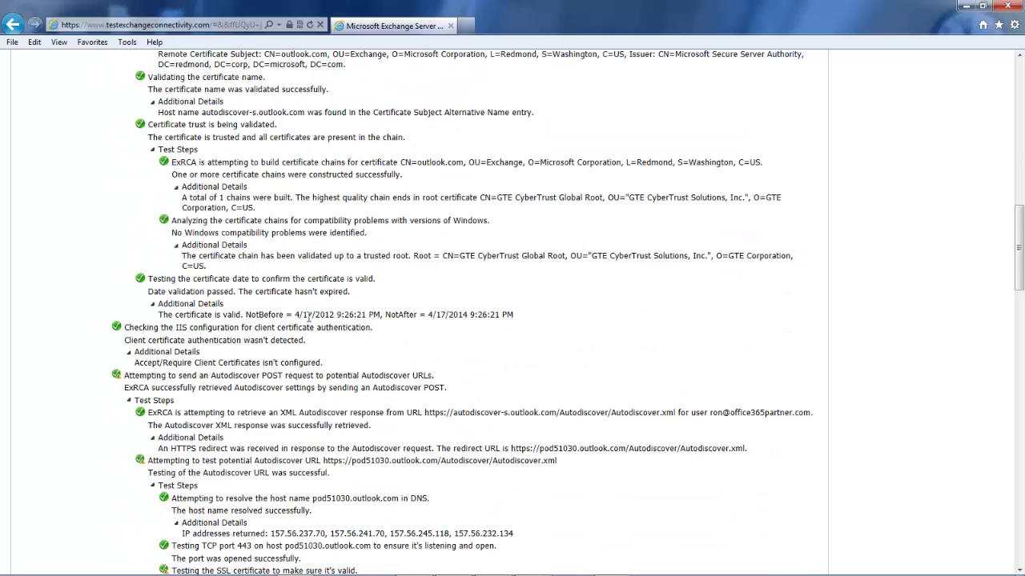
{"action": "scroll", "coordinate": [308, 318], "scroll_direction": "down", "scroll_amount": 1}
{"action": "scroll", "coordinate": [311, 322], "scroll_direction": "down", "scroll_amount": 1}
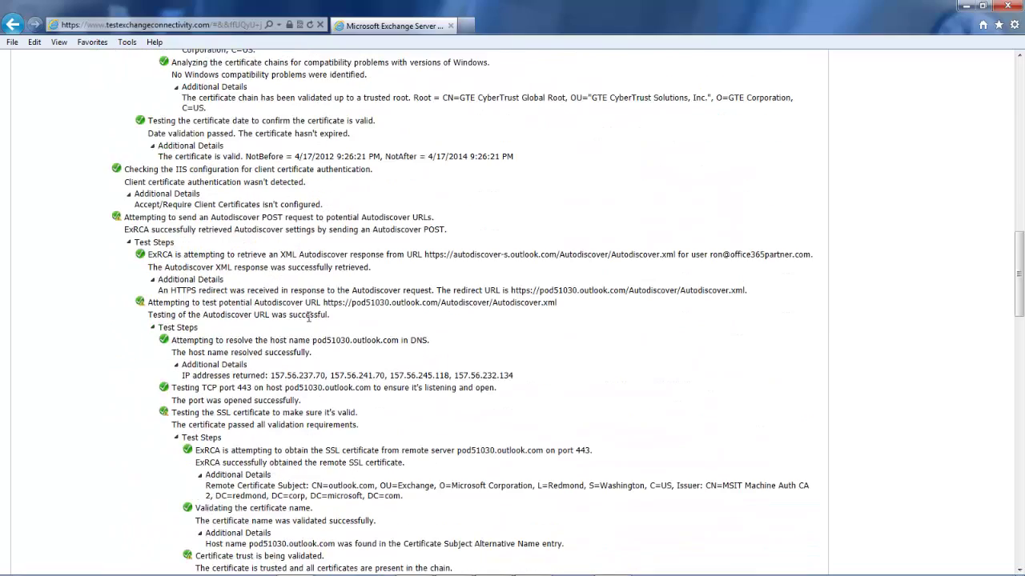
{"action": "scroll", "coordinate": [308, 318], "scroll_direction": "down", "scroll_amount": 1}
{"action": "scroll", "coordinate": [311, 322], "scroll_direction": "down", "scroll_amount": 1}
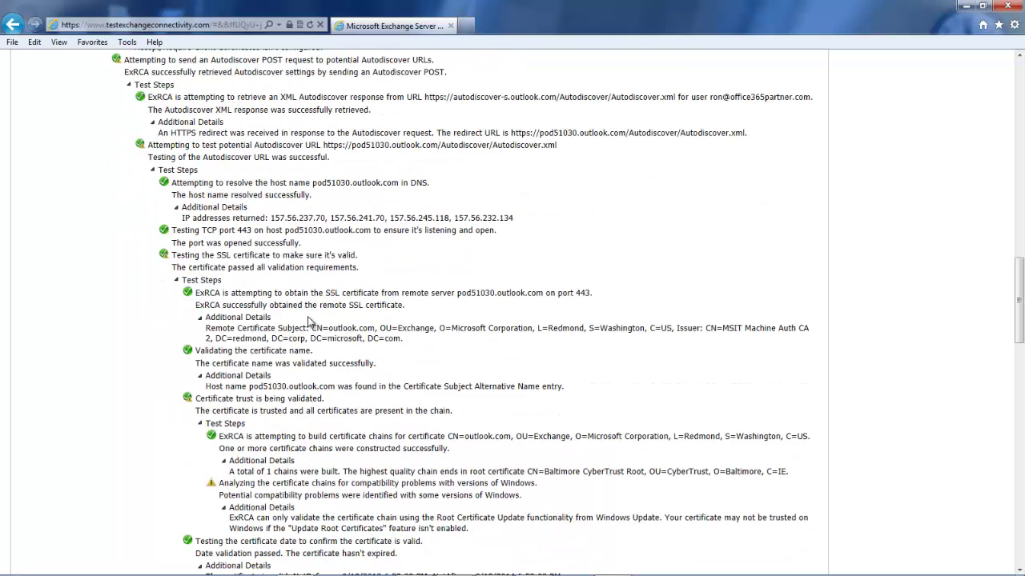
{"action": "scroll", "coordinate": [308, 318], "scroll_direction": "down", "scroll_amount": 1}
{"action": "scroll", "coordinate": [308, 318], "scroll_direction": "down", "scroll_amount": 2}
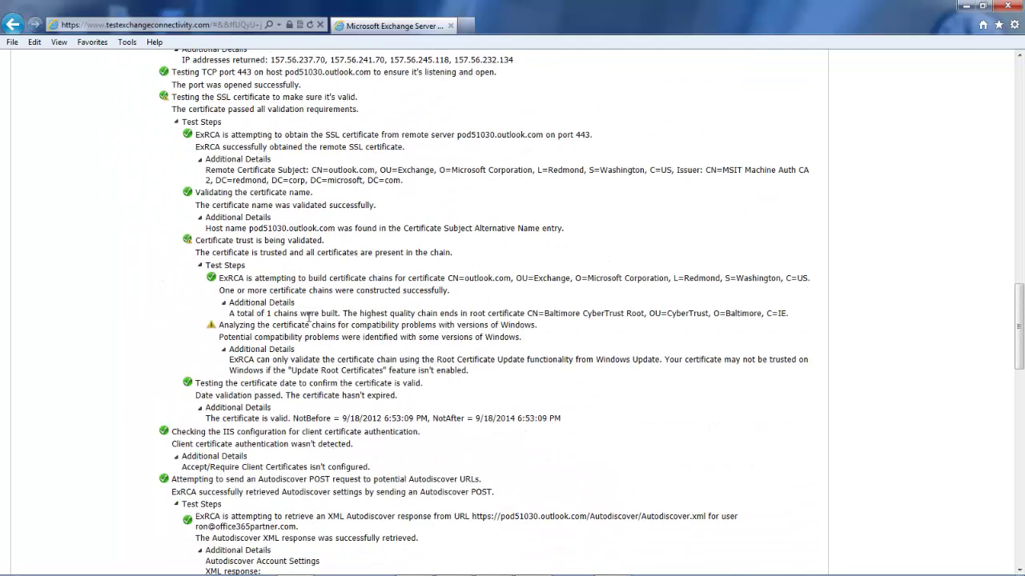
{"action": "scroll", "coordinate": [308, 318], "scroll_direction": "down", "scroll_amount": 1}
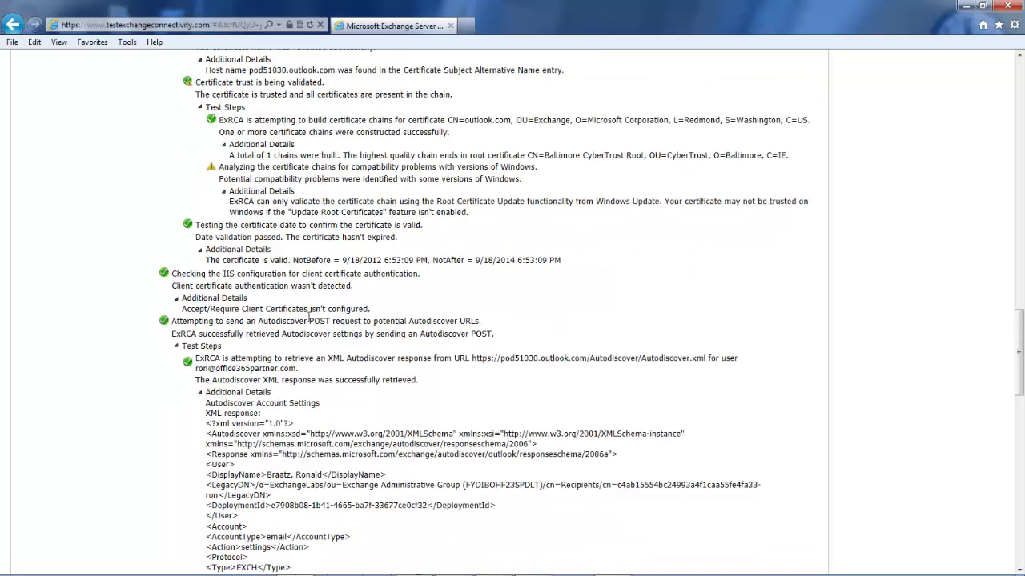
{"action": "scroll", "coordinate": [310, 317], "scroll_direction": "down", "scroll_amount": 1}
{"action": "scroll", "coordinate": [310, 321], "scroll_direction": "down", "scroll_amount": 1}
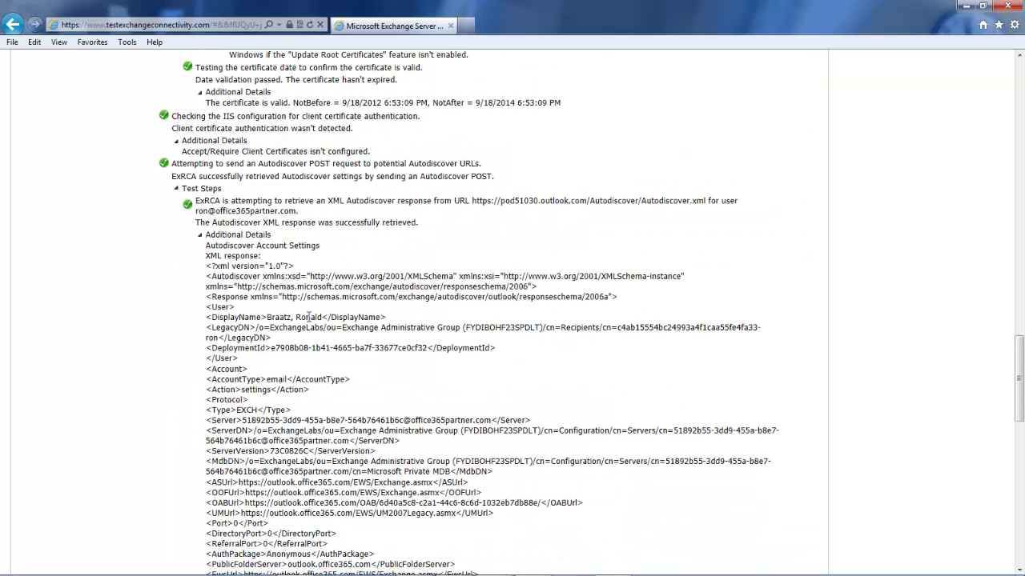
{"action": "scroll", "coordinate": [309, 318], "scroll_direction": "down", "scroll_amount": 1}
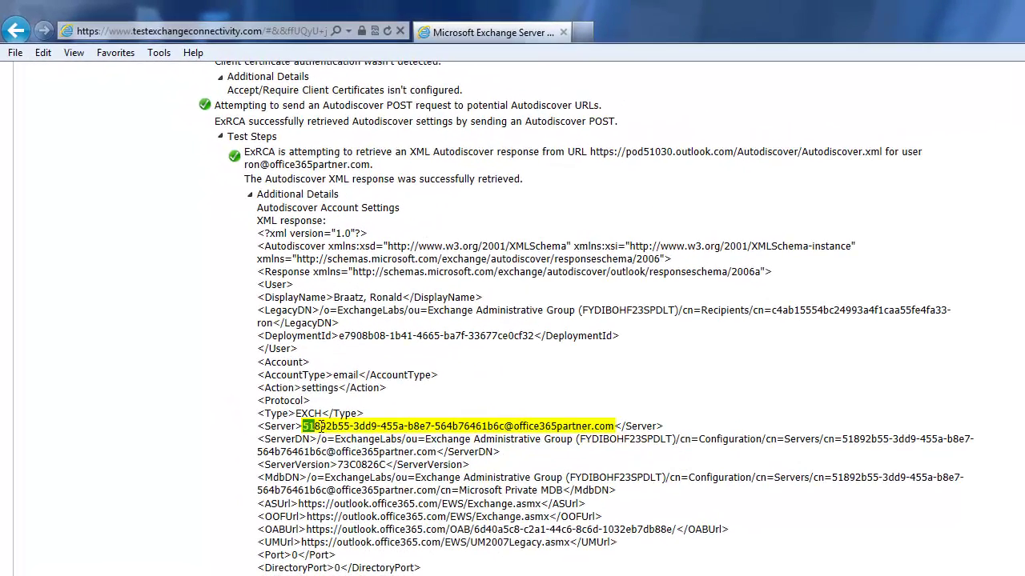
- Copy the Server ID value from the Autodiscover XML response
{"action": "left_click_drag", "start_coordinate": [320, 426], "coordinate": [615, 429]}
{"action": "right_click", "coordinate": [598, 426]}
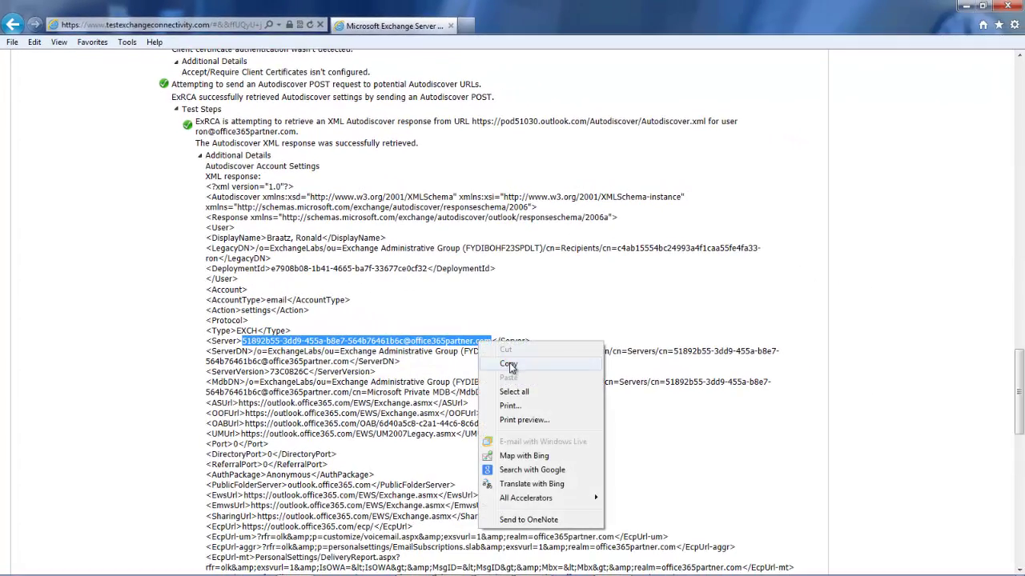
{"action": "left_click", "coordinate": [508, 364]}
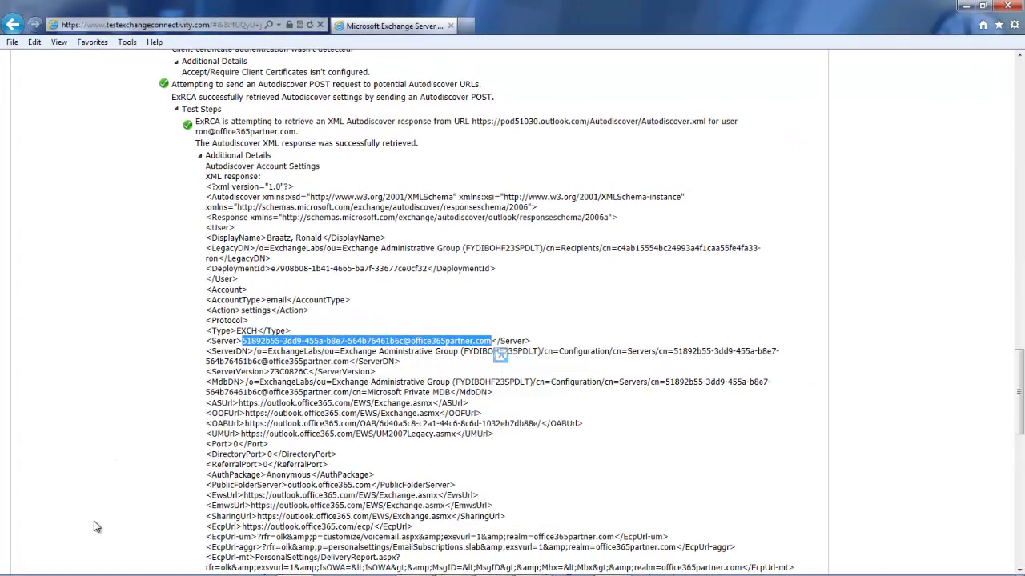
- Open Control Panel from the Start menu
{"action": "mouse_move", "coordinate": [46, 573]}
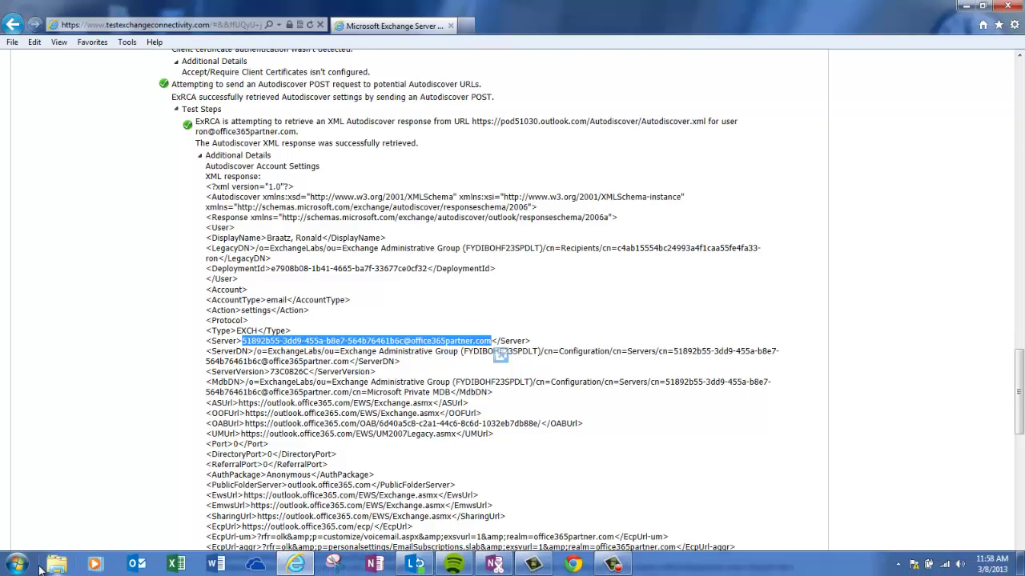
{"action": "left_click", "coordinate": [18, 565]}
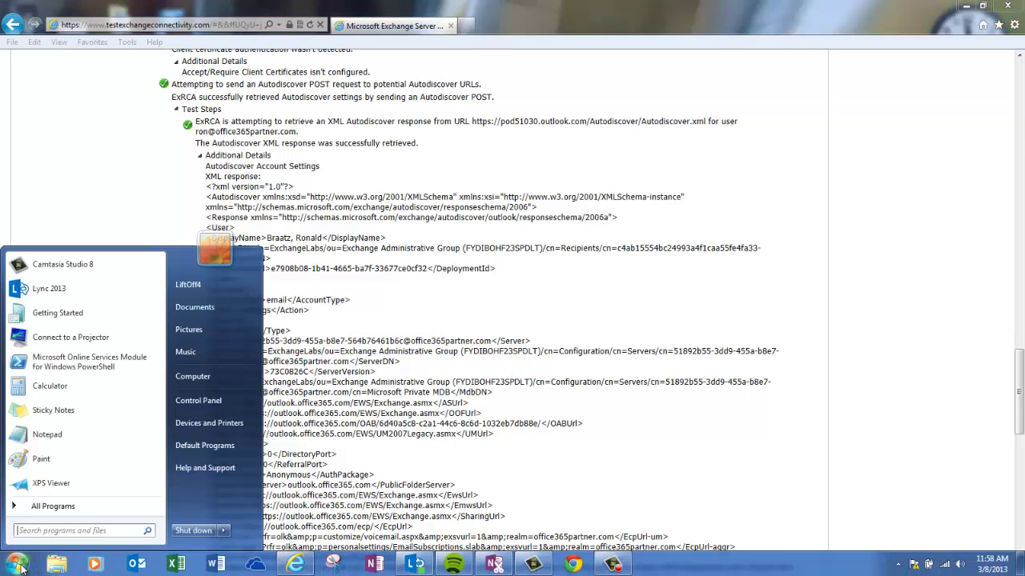
{"action": "left_click", "coordinate": [192, 405]}
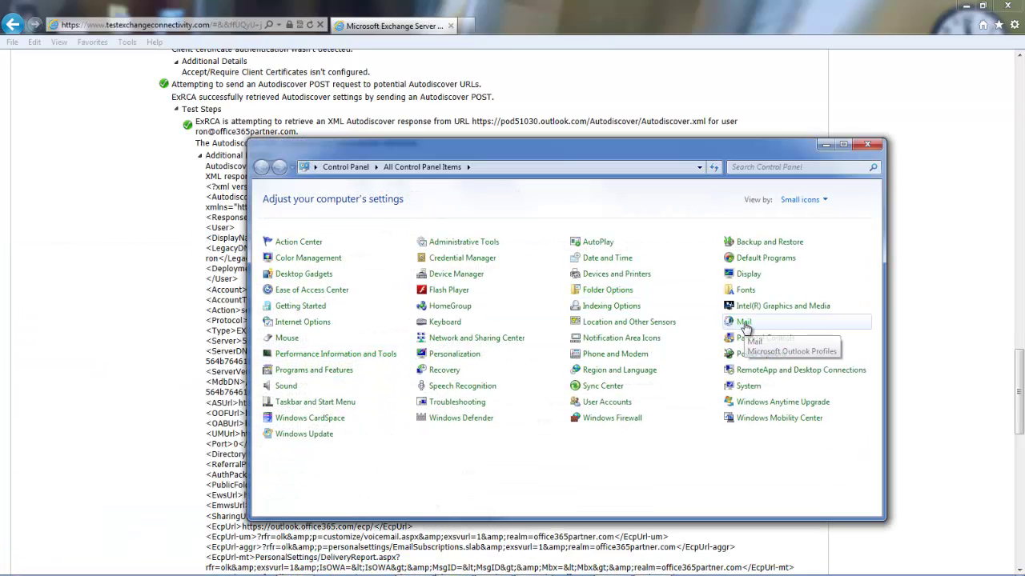
{"action": "left_click", "coordinate": [743, 323]}
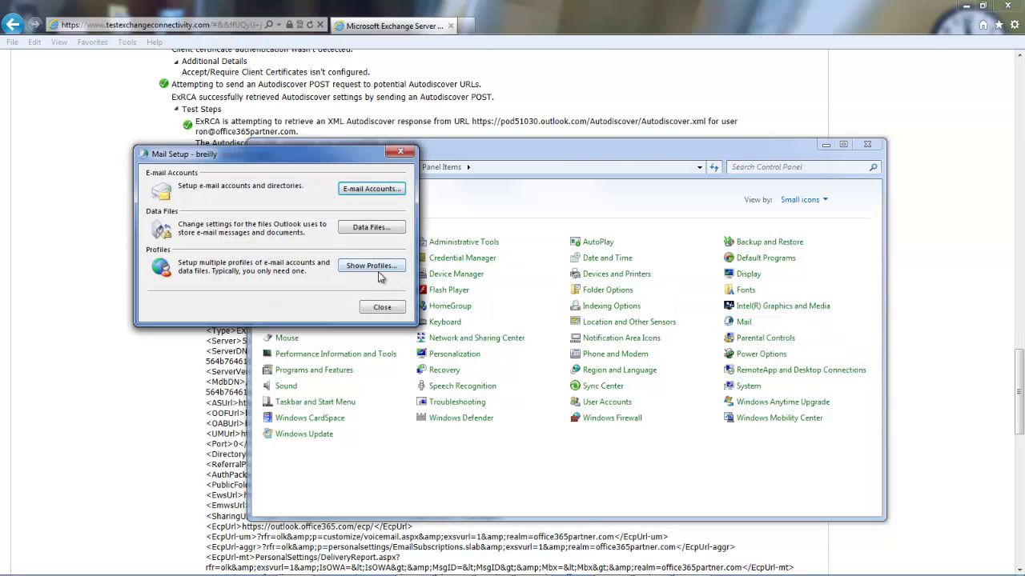
{"action": "left_click", "coordinate": [374, 266]}
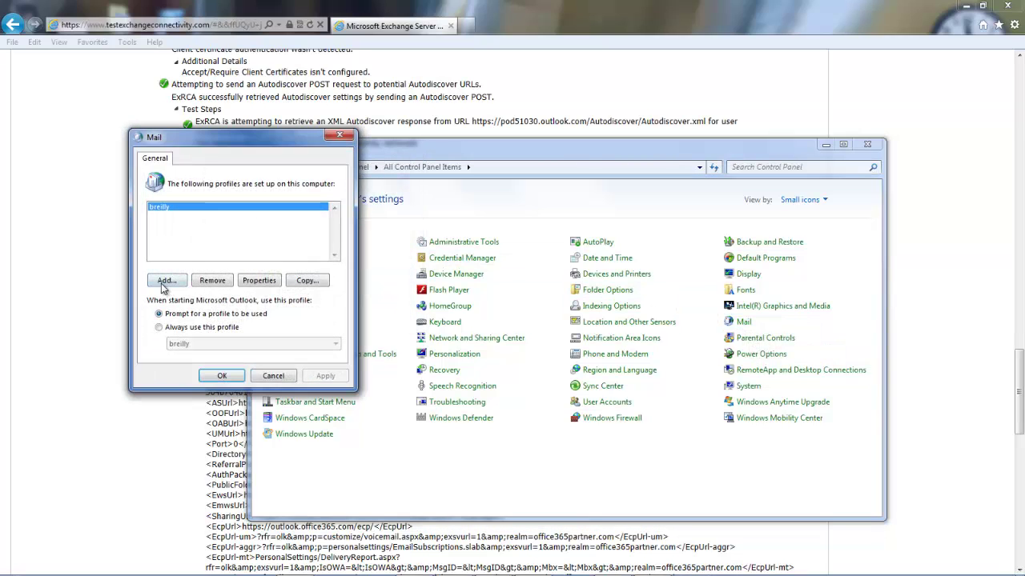
{"action": "left_click", "coordinate": [162, 282]}
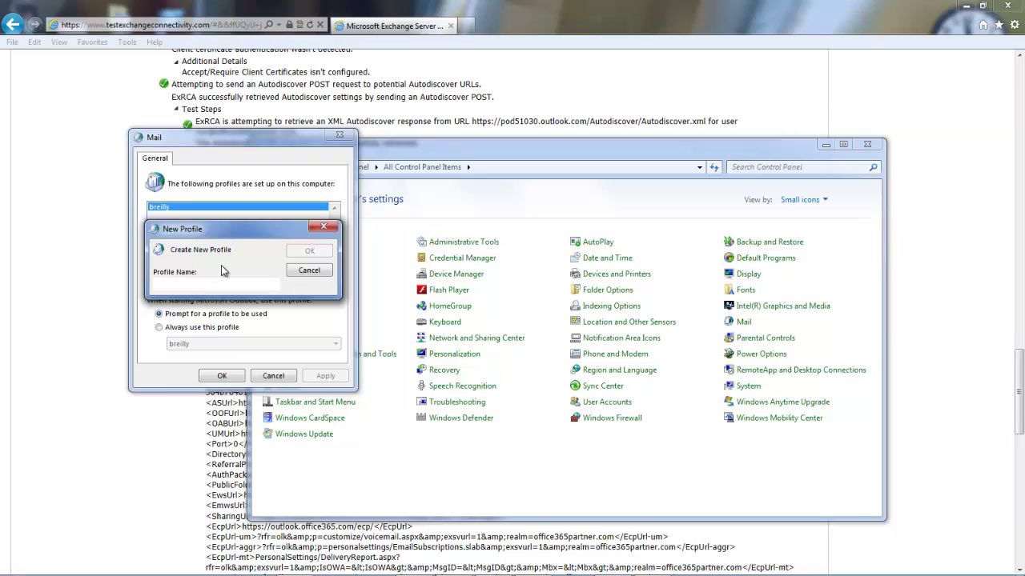
{"action": "type", "text": "Office365"}
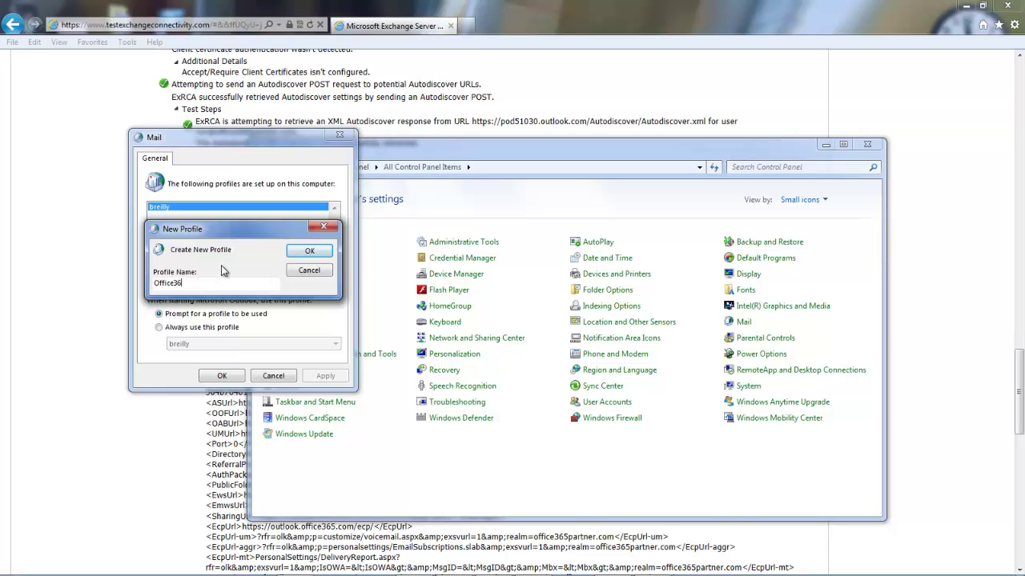
- Confirm the Office365 profile and choose manual setup of a Microsoft Exchange Server account
{"action": "left_click", "coordinate": [311, 251]}
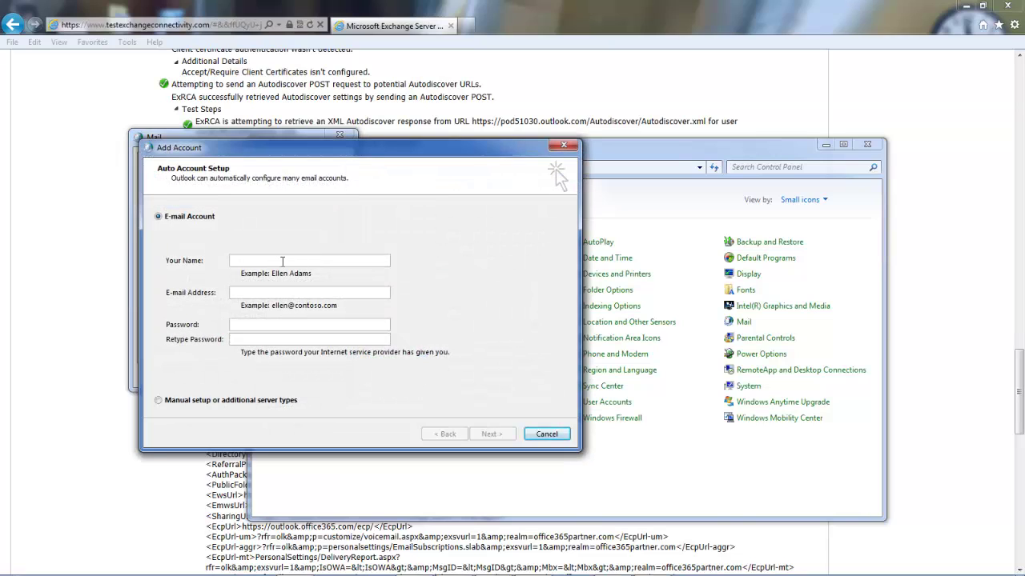
{"action": "left_click", "coordinate": [157, 401]}
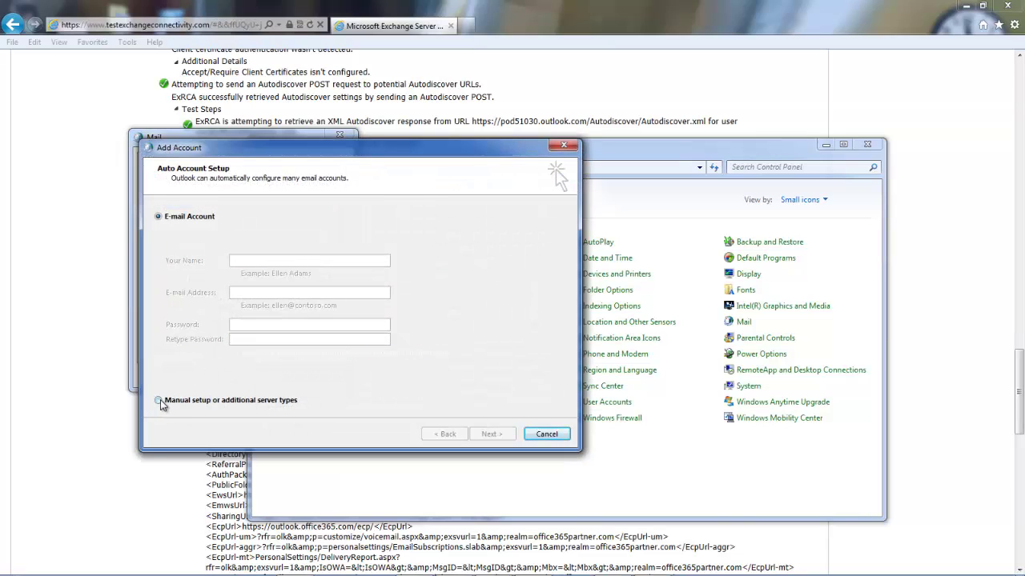
{"action": "left_click", "coordinate": [489, 434]}
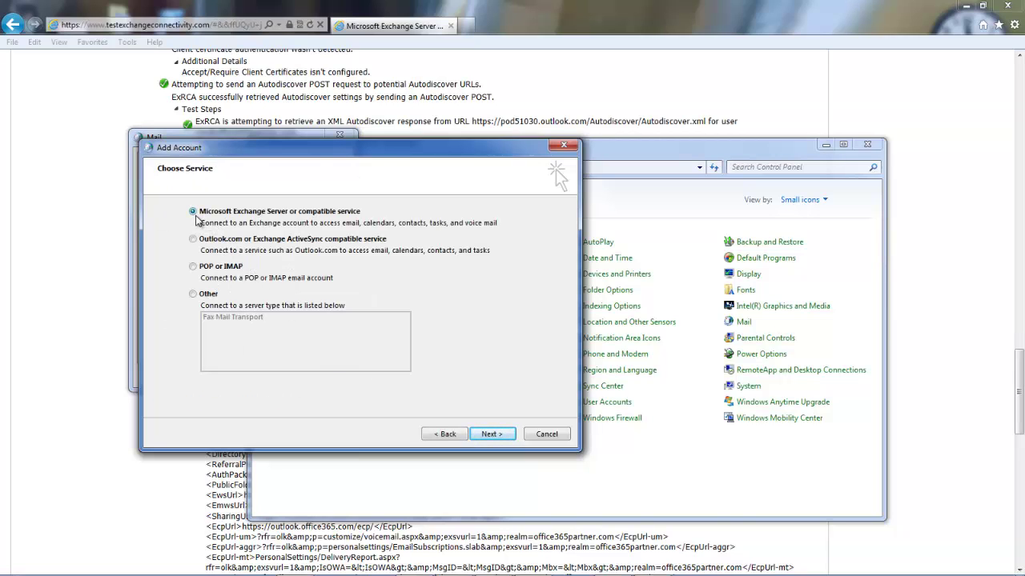
{"action": "left_click", "coordinate": [491, 434]}
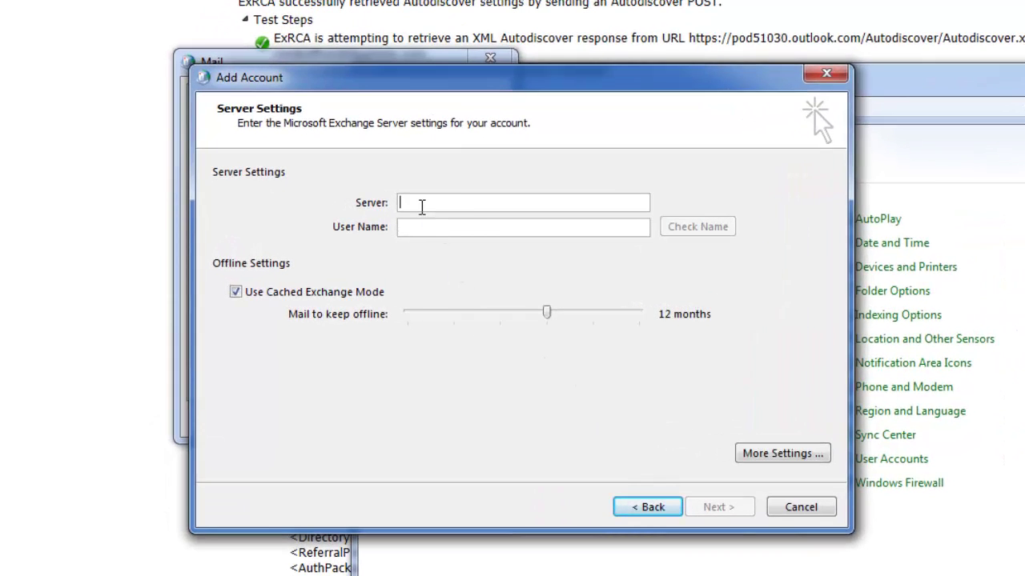
- Paste the copied server ID as the server and enter the user's e-mail as user name
{"action": "left_click", "coordinate": [422, 207]}
{"action": "key", "text": "ctrl+v"}
{"action": "left_click", "coordinate": [424, 226]}
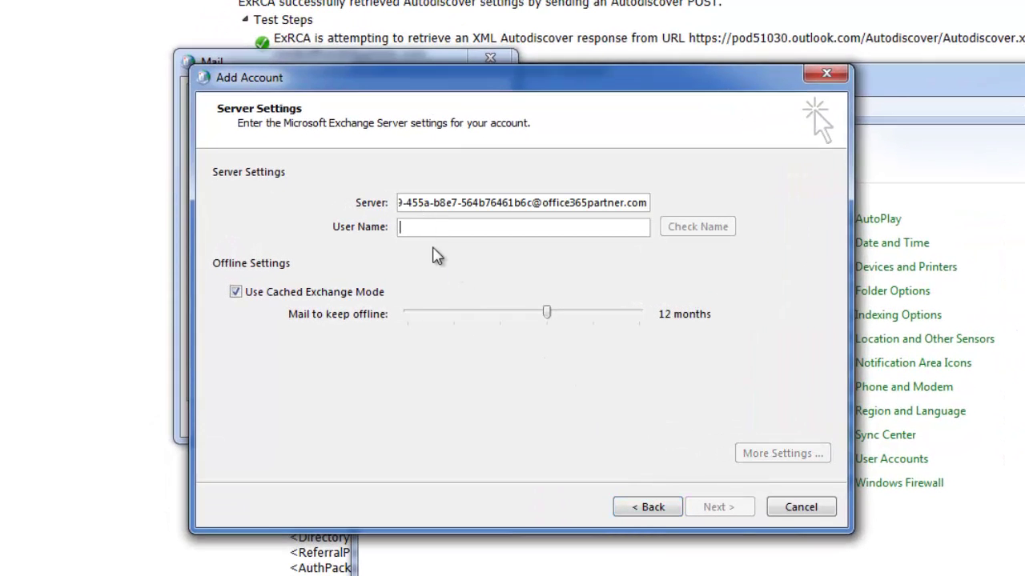
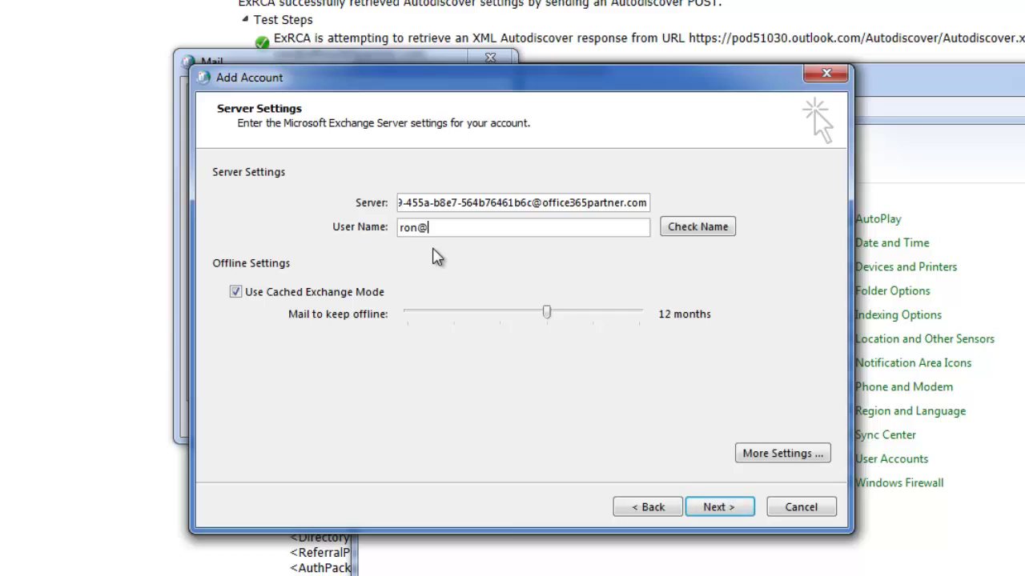
{"action": "left_click", "coordinate": [759, 454]}
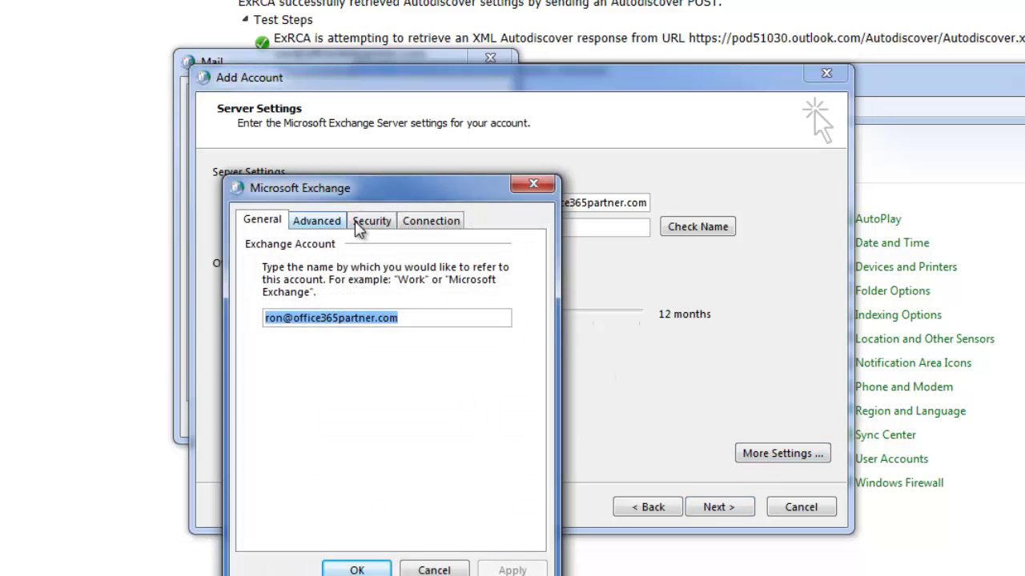
- Turn off Exchange data encryption and set logon security to Anonymous Authentication
{"action": "left_click", "coordinate": [371, 227]}
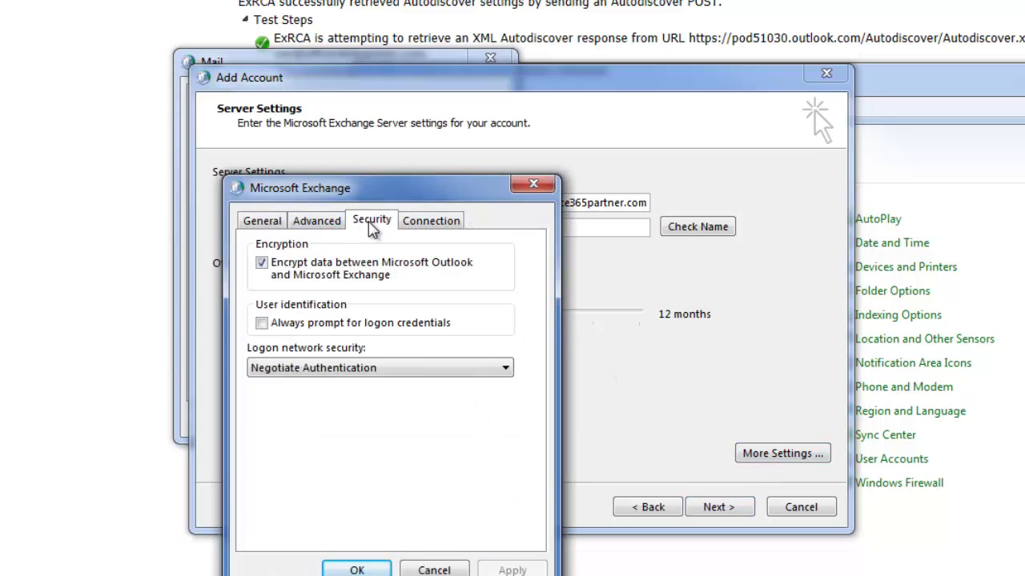
{"action": "left_click", "coordinate": [262, 264]}
{"action": "left_click", "coordinate": [504, 371]}
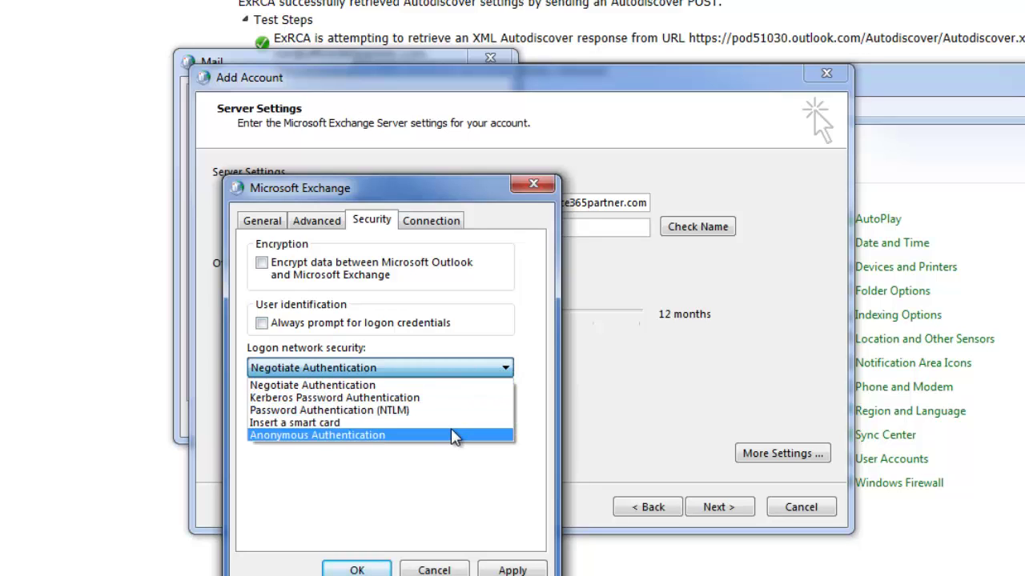
{"action": "left_click", "coordinate": [455, 436]}
- Enable connecting to Microsoft Exchange using HTTP on the Connection tab
{"action": "left_click", "coordinate": [430, 225]}
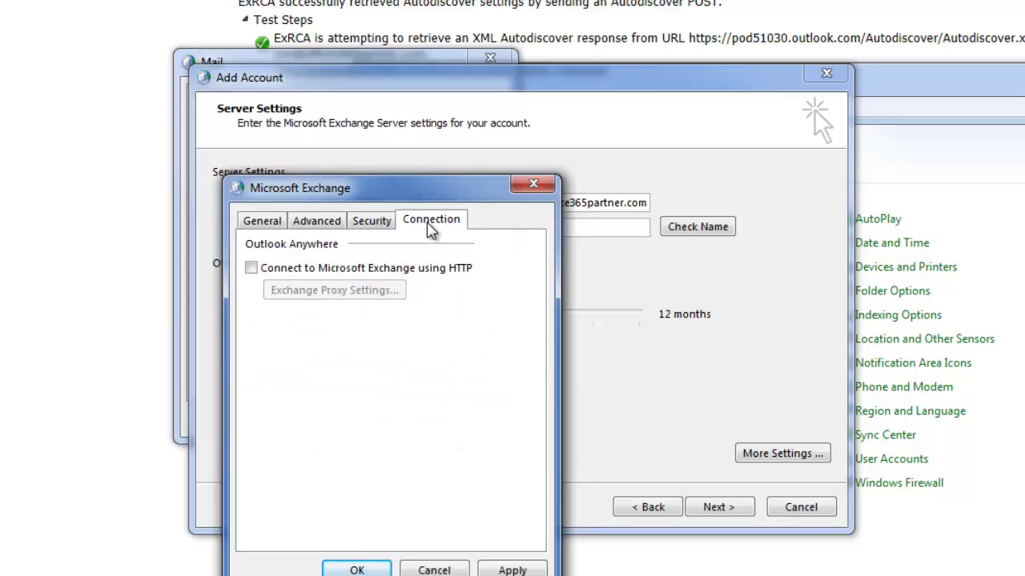
{"action": "left_click", "coordinate": [251, 268]}
{"action": "left_click", "coordinate": [309, 292]}
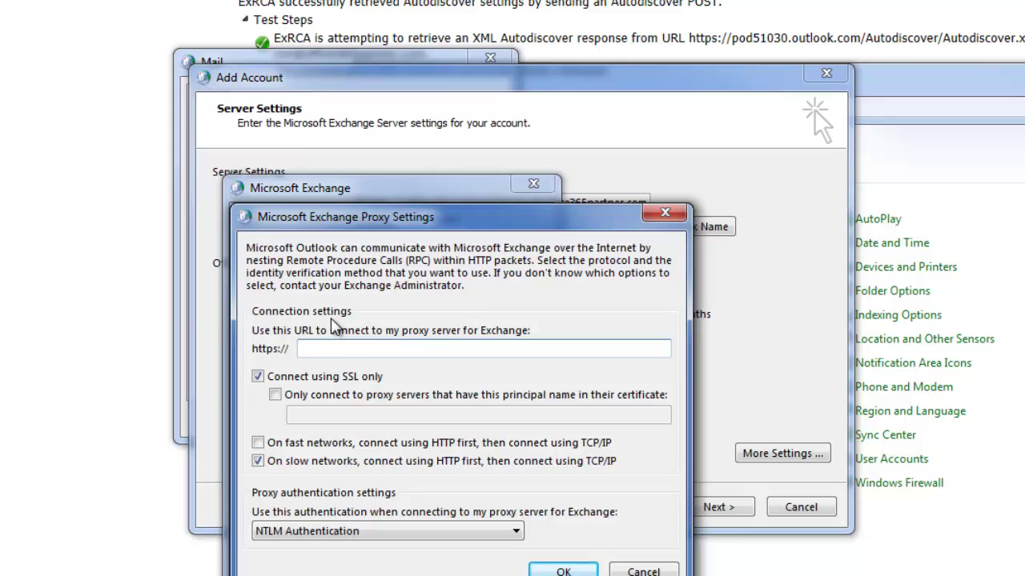
- Set proxy URL outlook.office365.com, principal name msstd:outlook.com, HTTP on fast networks, Basic Authentication
{"action": "type", "text": "outlook.office365.com"}
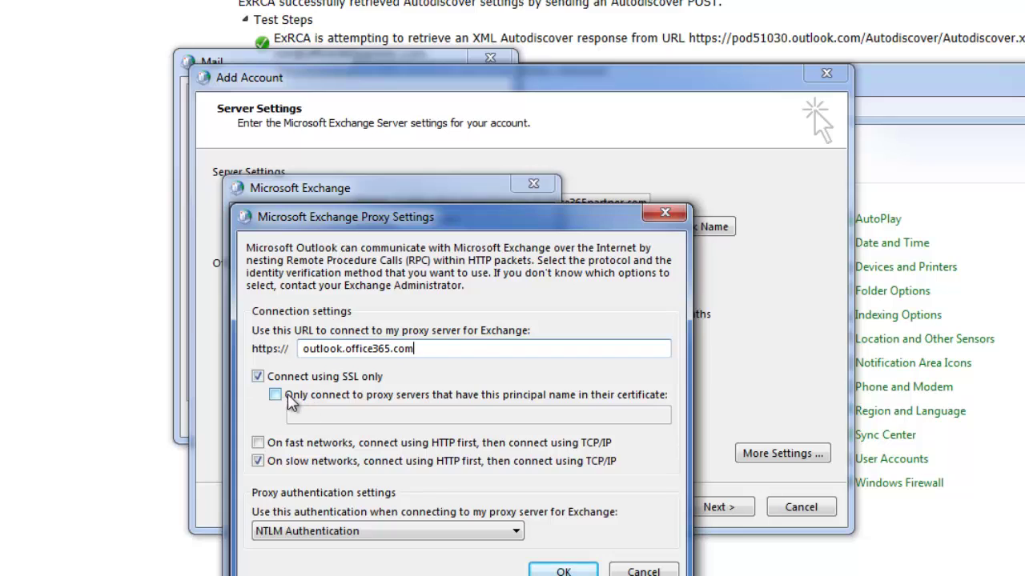
{"action": "left_click", "coordinate": [276, 394]}
{"action": "left_click", "coordinate": [312, 414]}
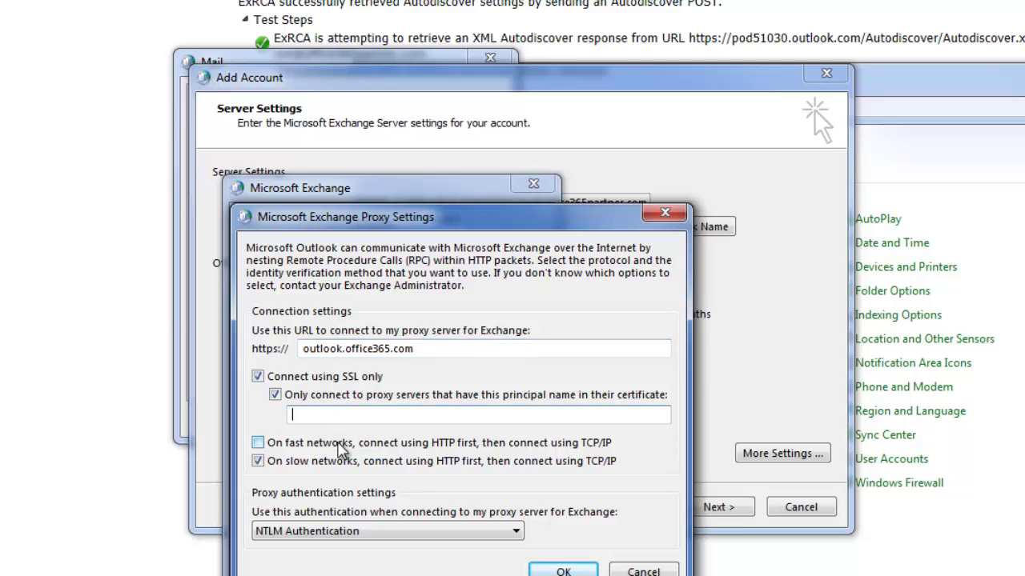
{"action": "type", "text": "msstd"}
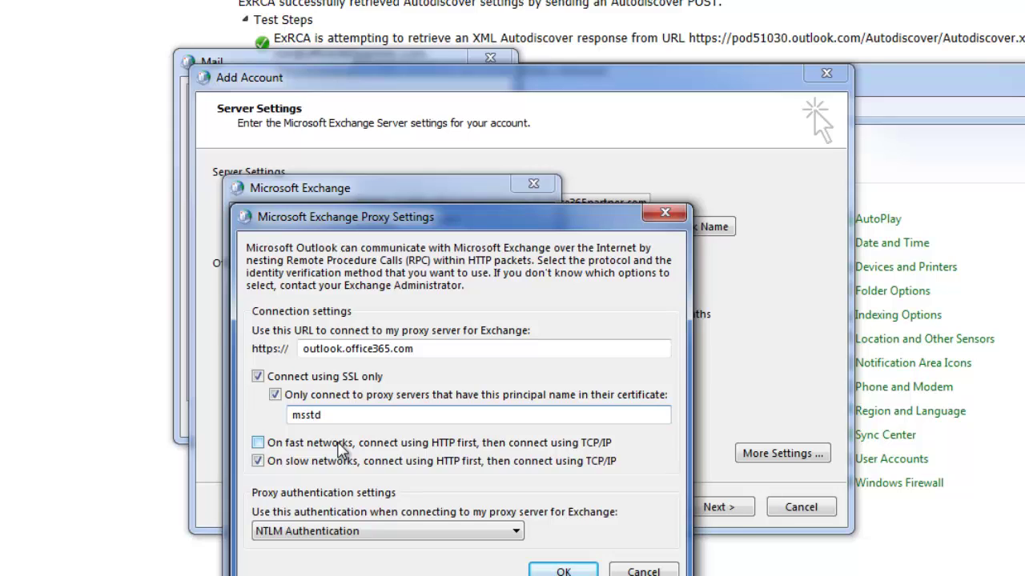
{"action": "type", "text": ":outlook.com"}
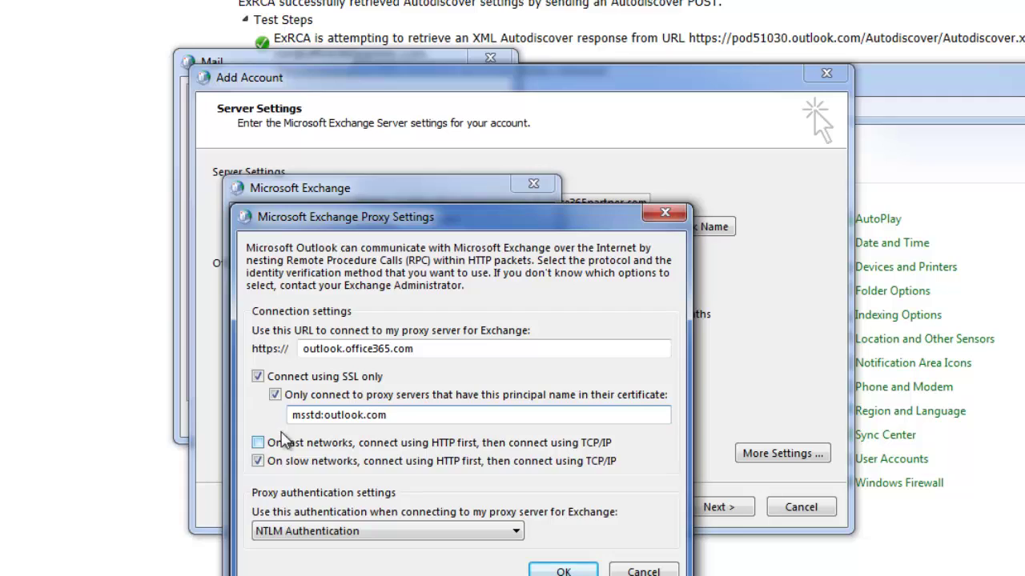
{"action": "left_click", "coordinate": [259, 445]}
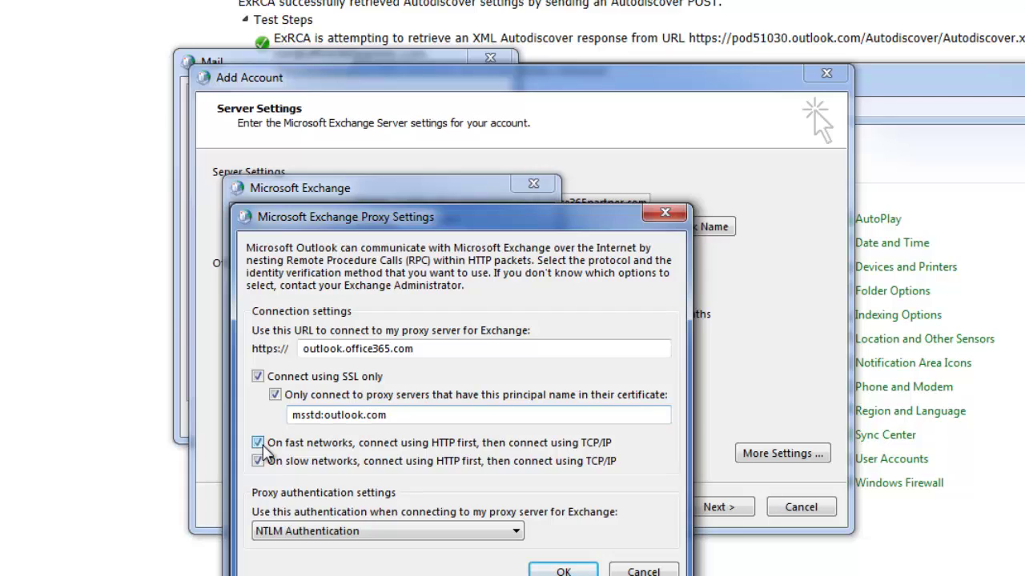
{"action": "left_click", "coordinate": [517, 532]}
{"action": "left_click", "coordinate": [472, 550]}
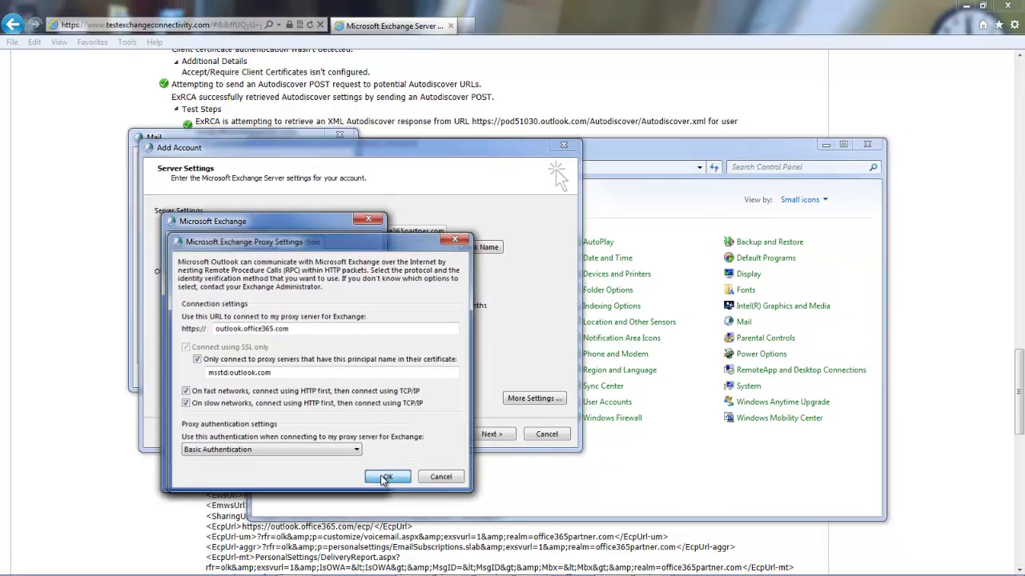
- Confirm the proxy and Exchange settings, then submit the Server Settings page
{"action": "left_click", "coordinate": [564, 571]}
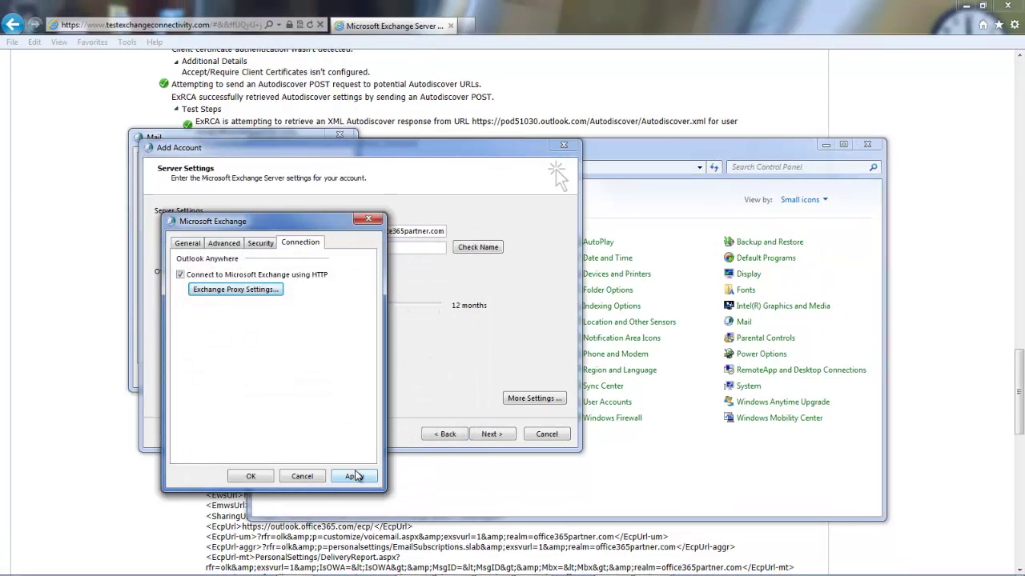
{"action": "left_click", "coordinate": [354, 476]}
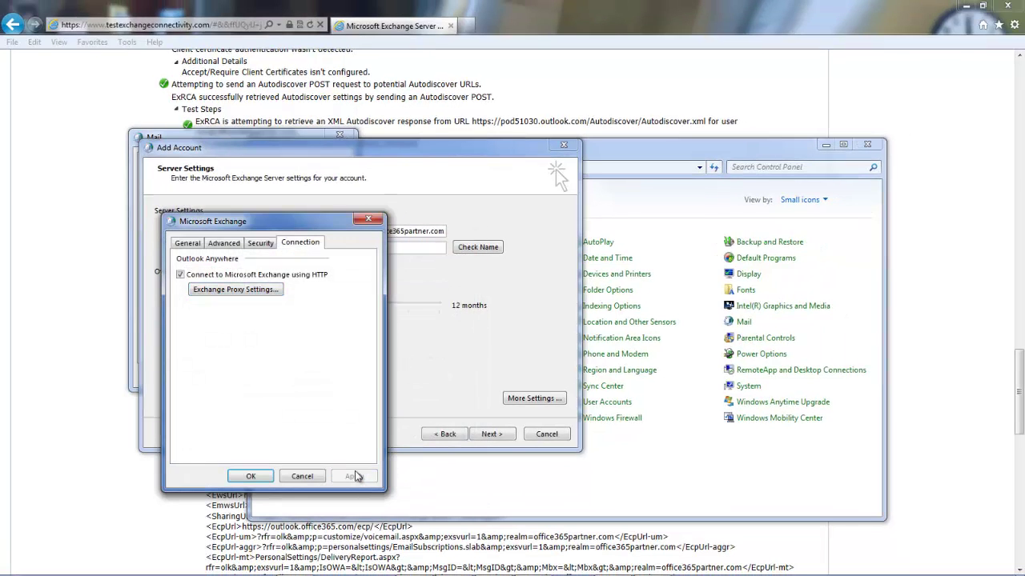
{"action": "left_click", "coordinate": [250, 476]}
{"action": "left_click", "coordinate": [490, 435]}
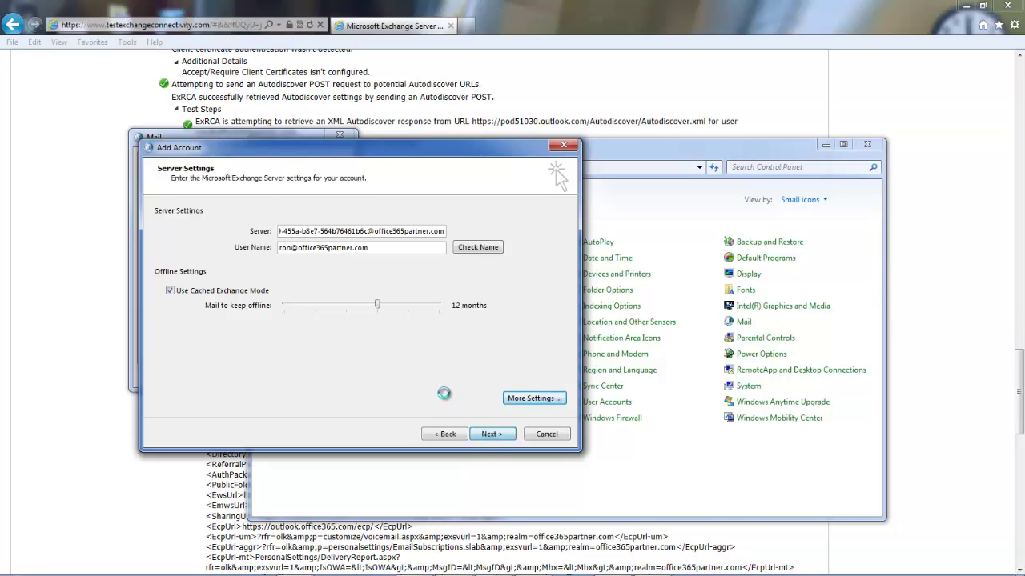